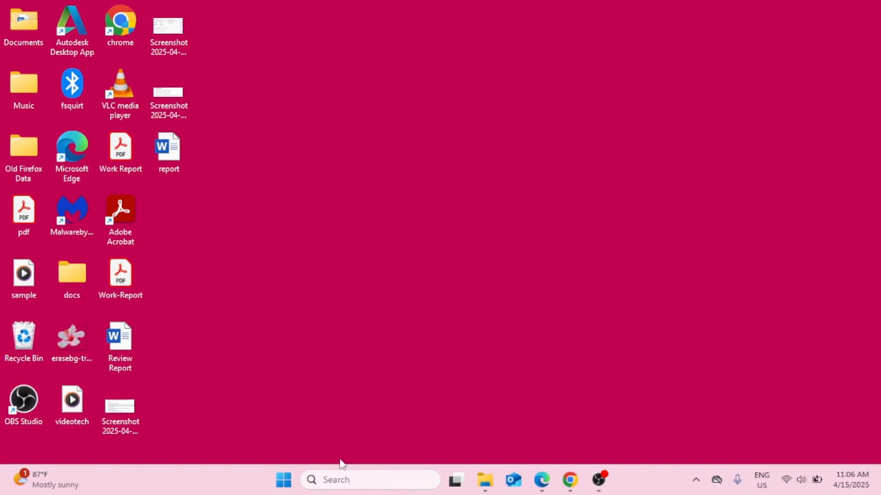
- Search Windows for "explorer", open File Explorer and show the drives under This PC
{"action": "left_click", "coordinate": [331, 482]}
{"action": "type", "text": "ex"}
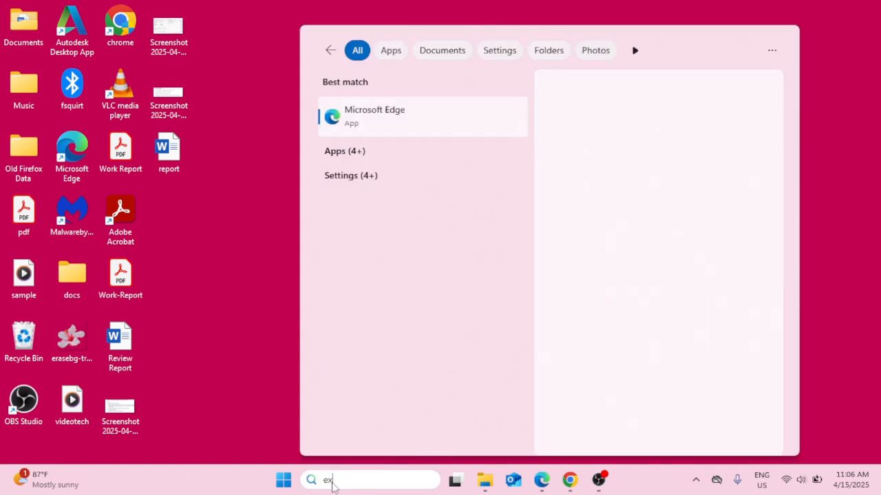
{"action": "type", "text": "plorer"}
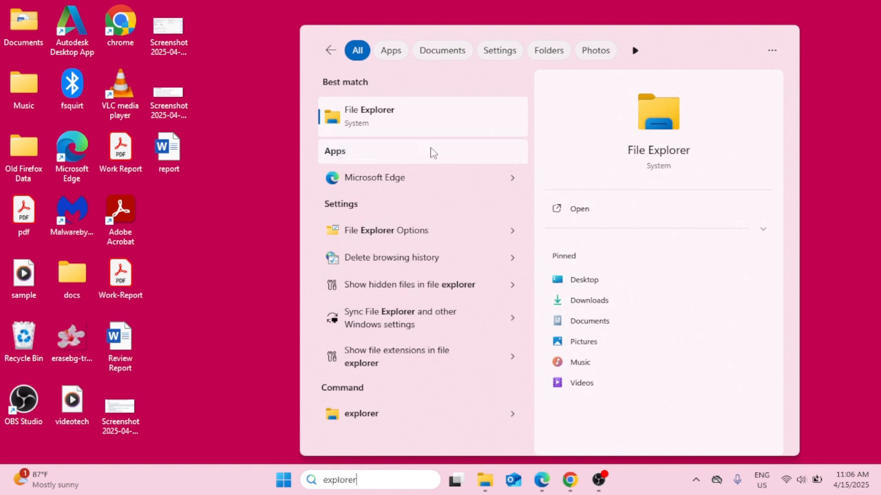
{"action": "left_click", "coordinate": [421, 125]}
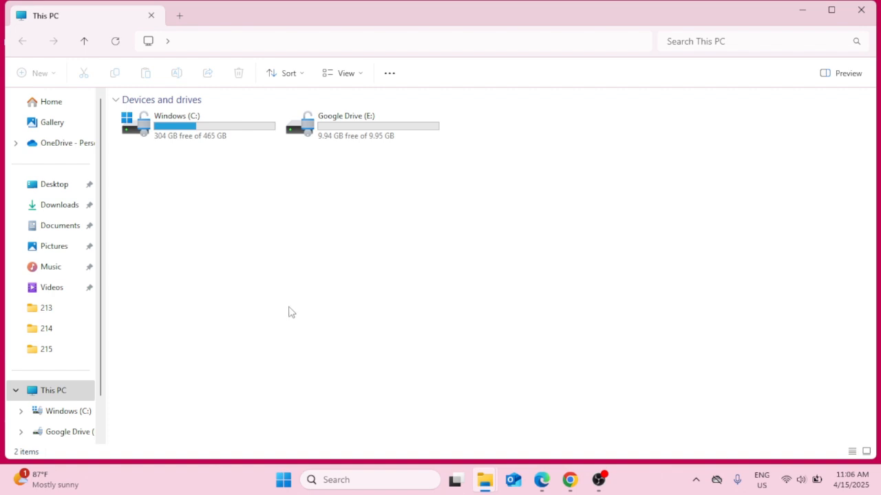
{"action": "left_click", "coordinate": [72, 390]}
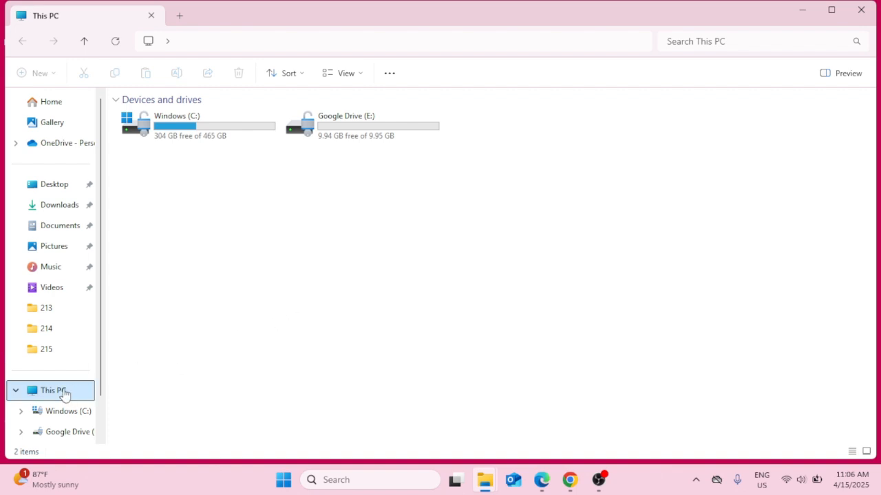
- Open the Download folder inside WINDOWS\SoftwareDistribution on the Windows (C:) drive
{"action": "double_click", "coordinate": [201, 128]}
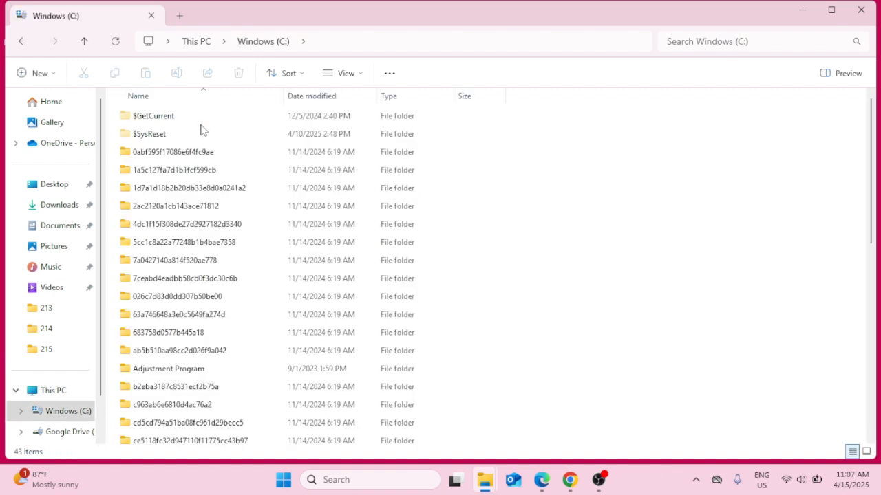
{"action": "scroll", "coordinate": [250, 269], "scroll_direction": "down", "scroll_amount": 8}
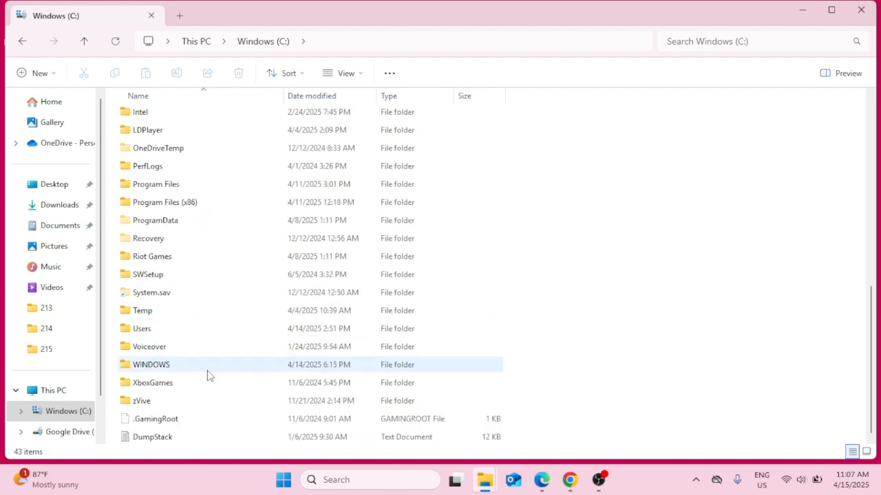
{"action": "double_click", "coordinate": [178, 369]}
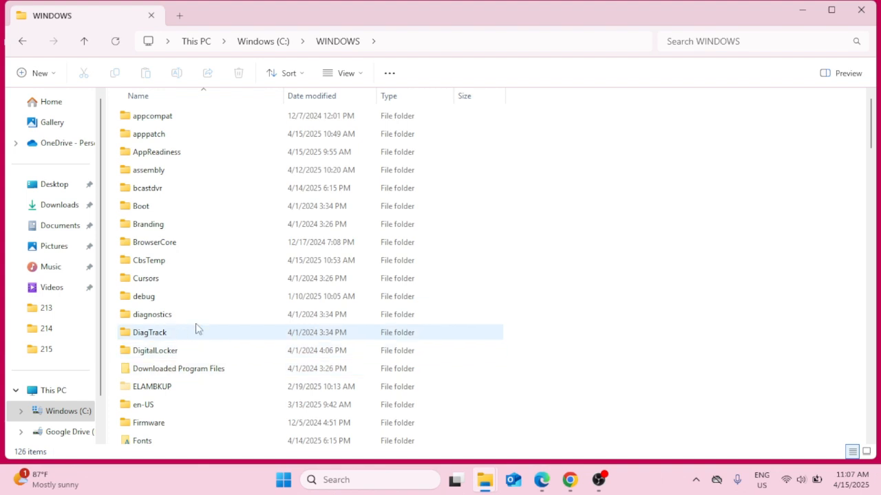
{"action": "scroll", "coordinate": [238, 249], "scroll_direction": "down", "scroll_amount": 7}
{"action": "scroll", "coordinate": [236, 252], "scroll_direction": "down", "scroll_amount": 10}
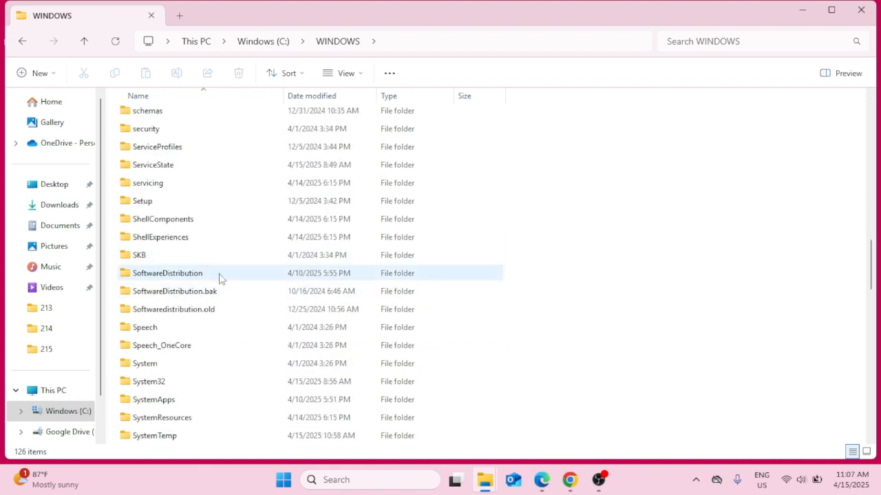
{"action": "double_click", "coordinate": [220, 274]}
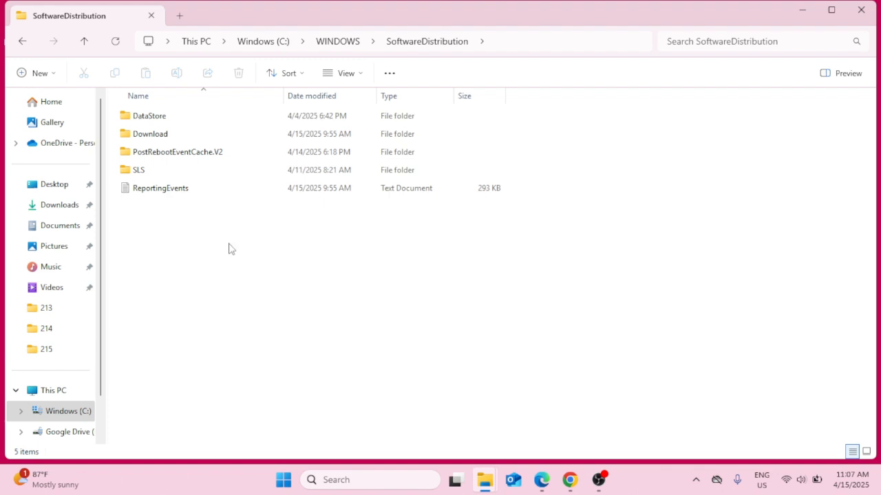
{"action": "left_click", "coordinate": [177, 135]}
{"action": "double_click", "coordinate": [176, 134]}
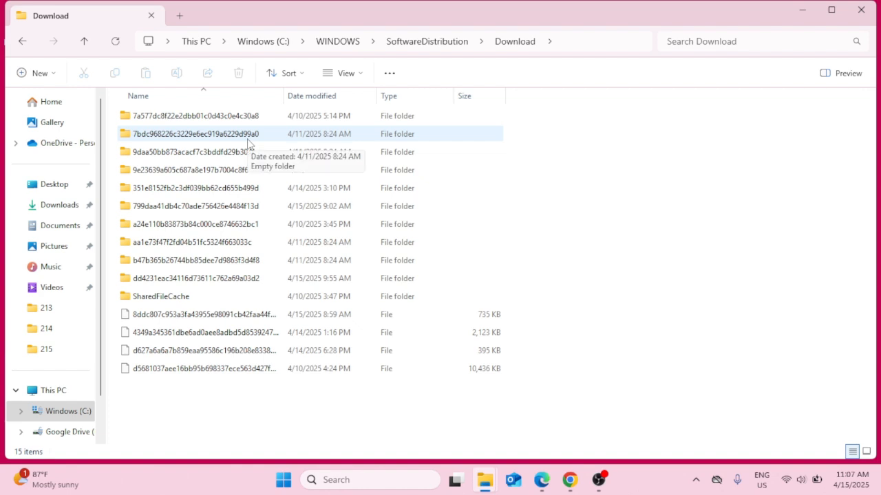
- Delete all items in the Download folder, granting administrator permission for all current items, and minimize the open windows
{"action": "left_click", "coordinate": [211, 249]}
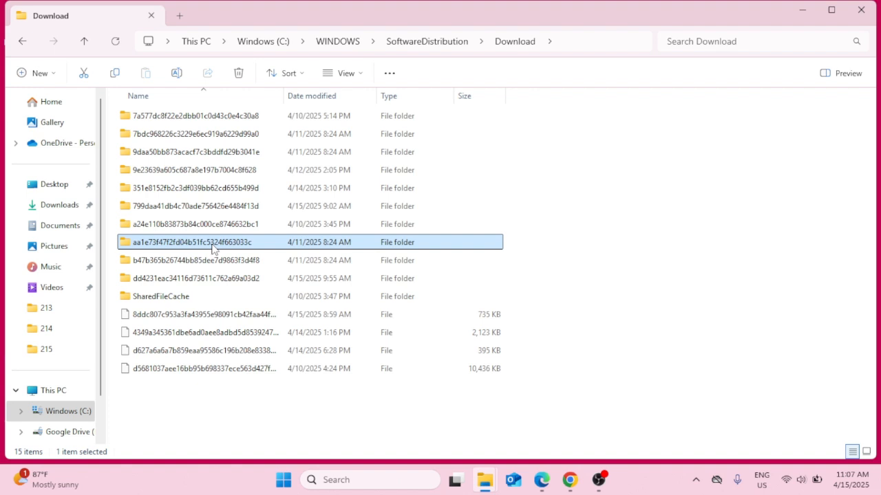
{"action": "key", "text": "ctrl+a"}
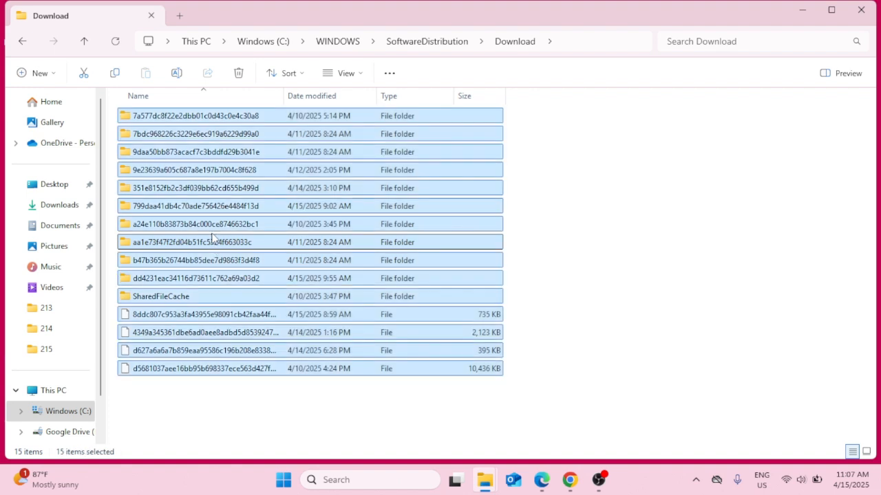
{"action": "left_click", "coordinate": [236, 80]}
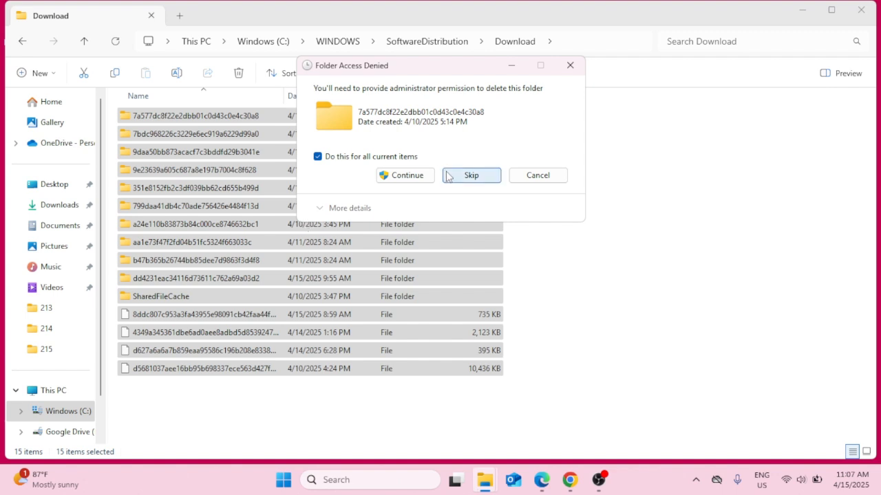
{"action": "left_click", "coordinate": [406, 177]}
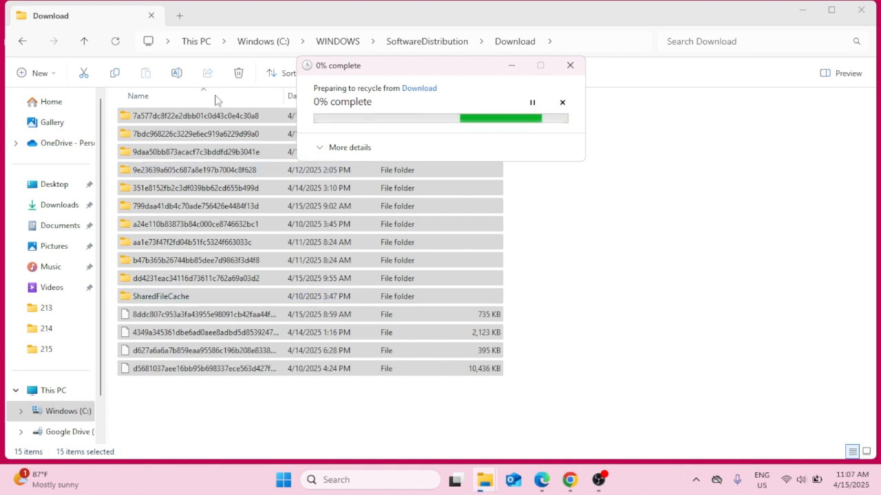
{"action": "left_click", "coordinate": [801, 10]}
{"action": "left_click", "coordinate": [517, 66]}
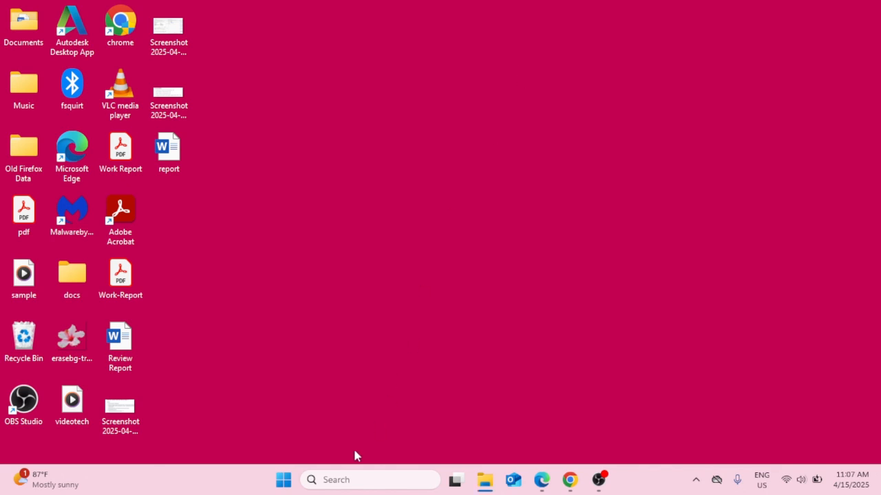
- Search Windows for "disk cleanup" and start Disk Cleanup for the Windows (C:) drive
{"action": "left_click", "coordinate": [339, 479]}
{"action": "type", "text": "disk"}
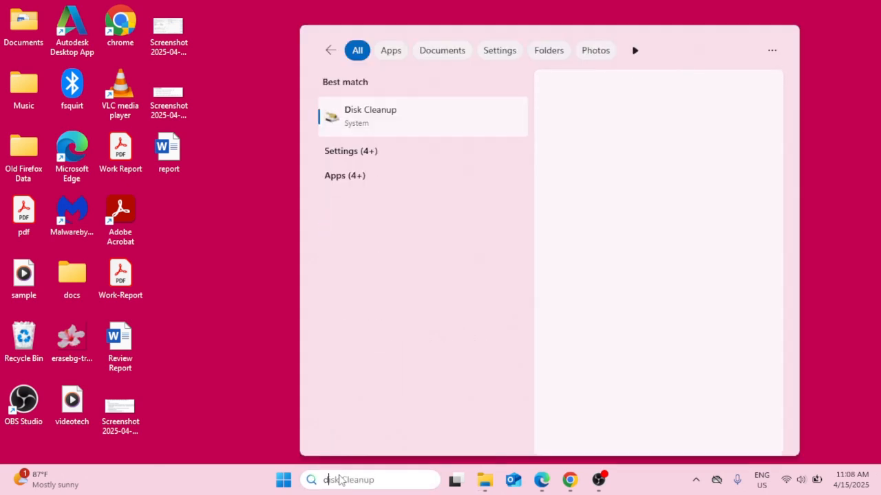
{"action": "type", "text": " clean"}
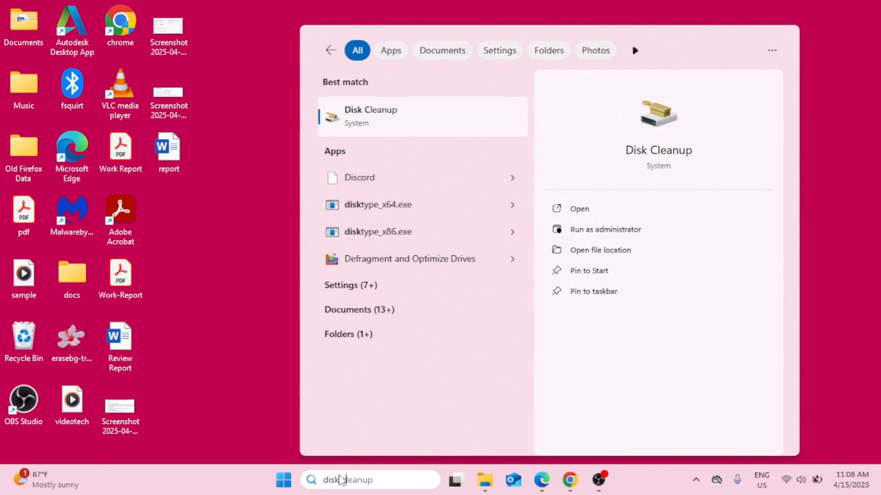
{"action": "type", "text": "up"}
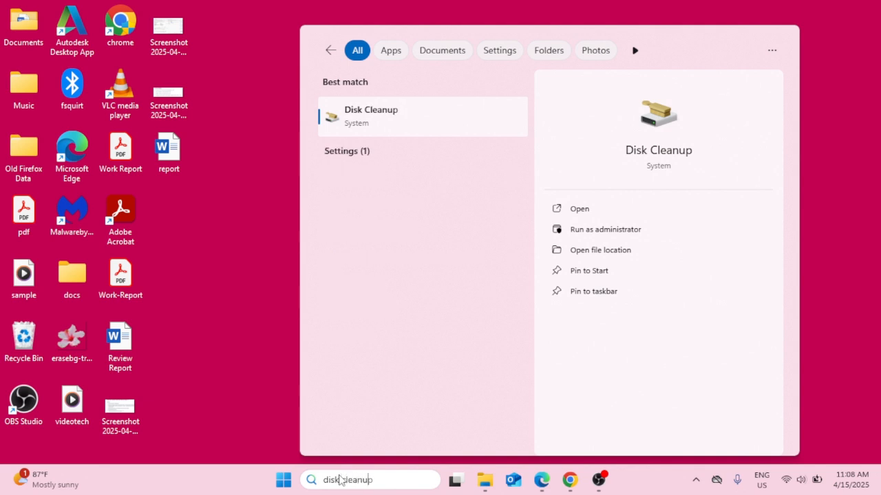
{"action": "left_click", "coordinate": [391, 117]}
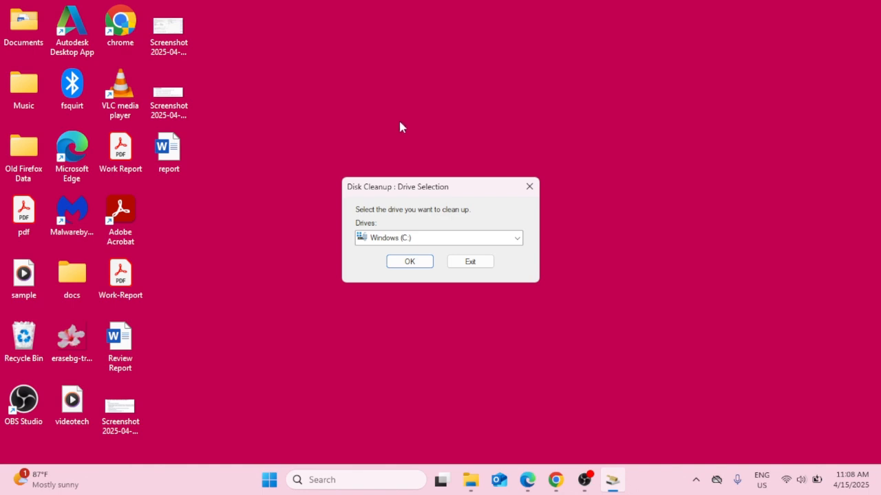
{"action": "left_click", "coordinate": [409, 262]}
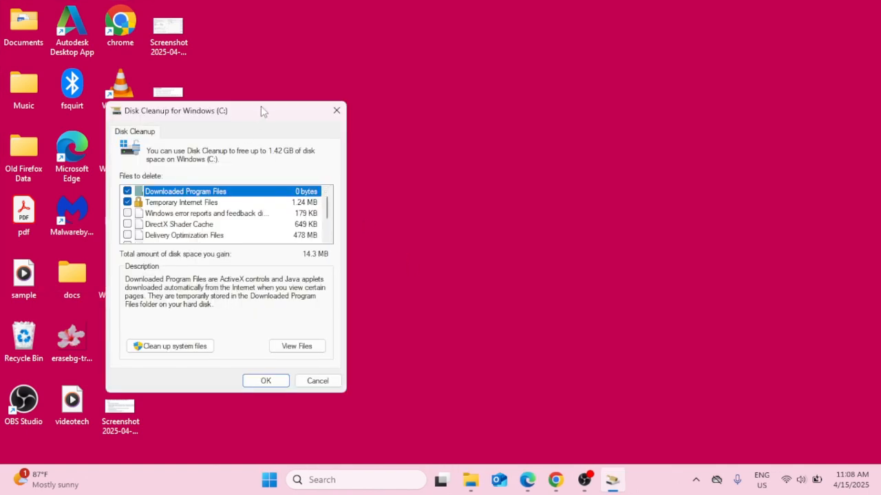
- Add Windows error reports, DirectX Shader Cache, Delivery Optimization Files, Recycle Bin and Temporary files to the cleanup and confirm deleting the files
{"action": "left_click_drag", "start_coordinate": [260, 106], "coordinate": [354, 104]}
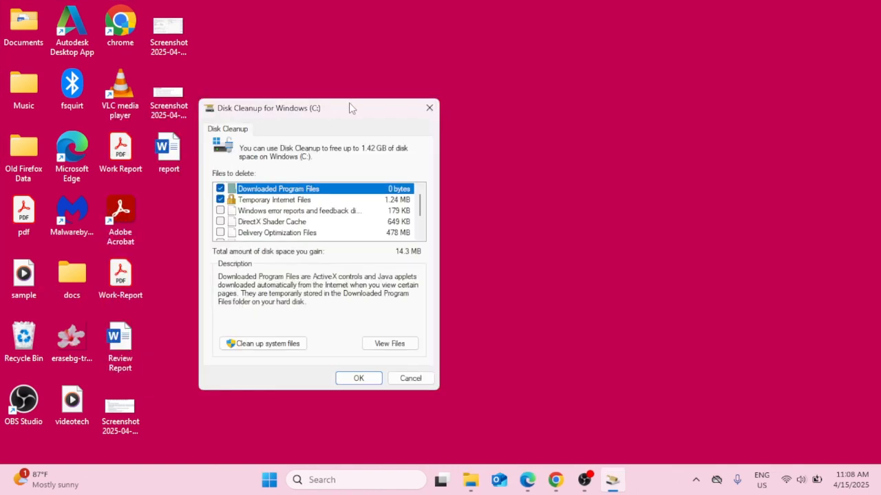
{"action": "left_click", "coordinate": [220, 211]}
{"action": "left_click", "coordinate": [220, 221]}
{"action": "left_click", "coordinate": [221, 232]}
{"action": "scroll", "coordinate": [222, 228], "scroll_direction": "down", "scroll_amount": 1}
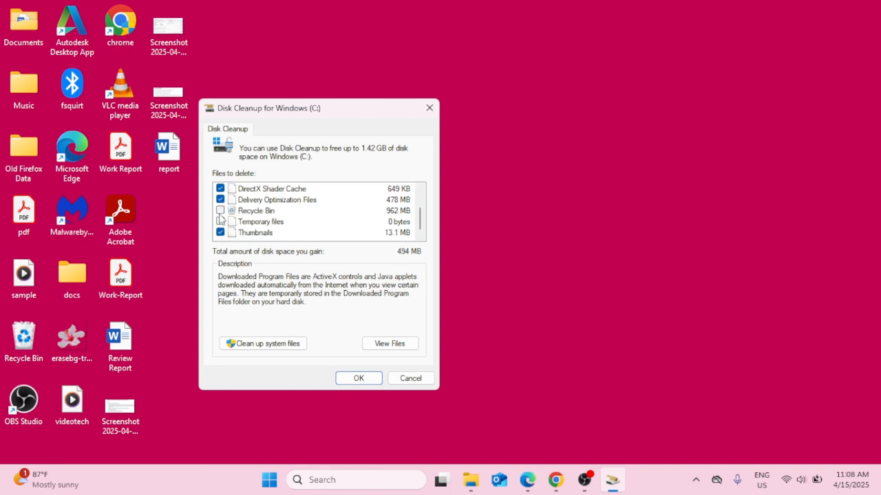
{"action": "left_click", "coordinate": [220, 211]}
{"action": "left_click", "coordinate": [220, 222]}
{"action": "left_click", "coordinate": [351, 379]}
{"action": "left_click", "coordinate": [456, 247]}
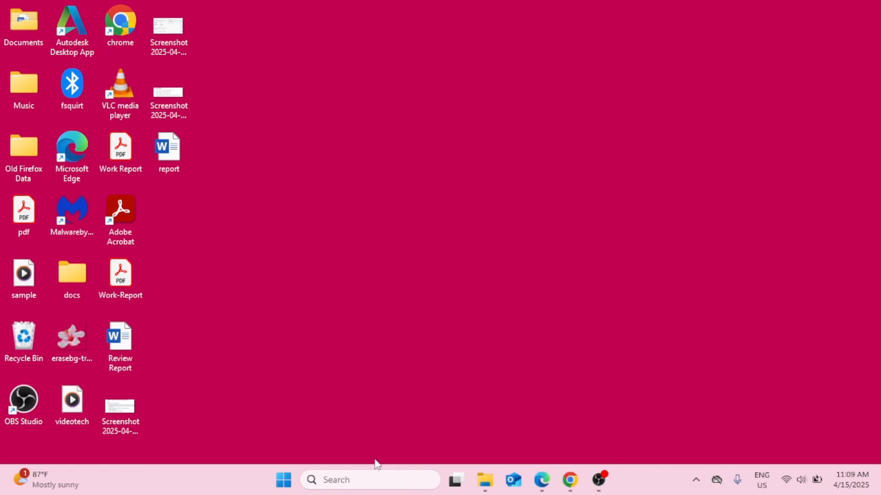
- Search Windows for "appwiz.cpl" and open the Programs and Features list of installed programs
{"action": "left_click", "coordinate": [353, 480]}
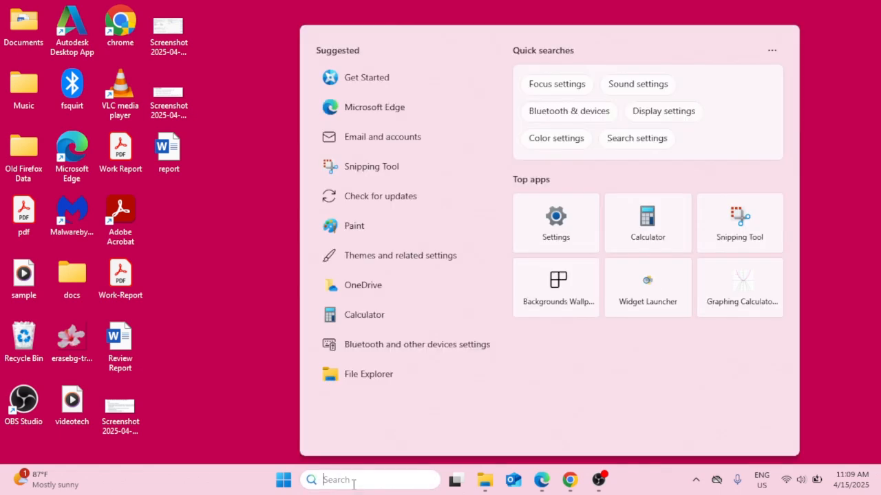
{"action": "type", "text": "appw"}
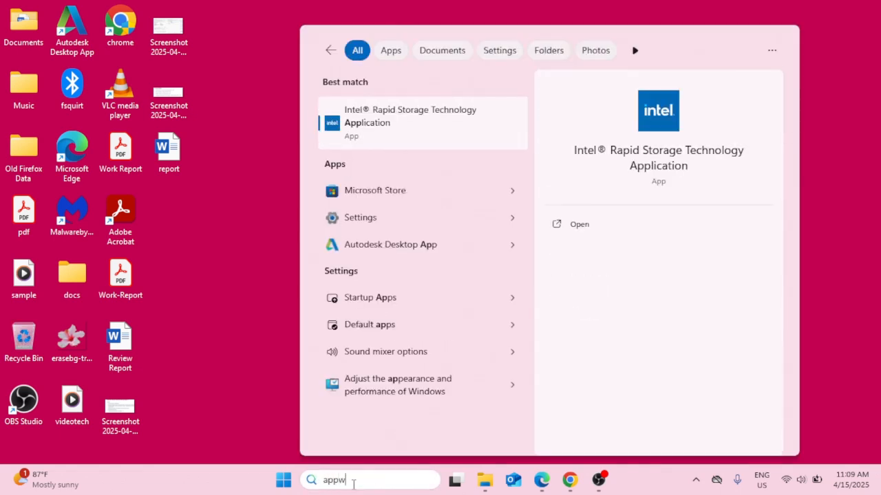
{"action": "type", "text": "iz"}
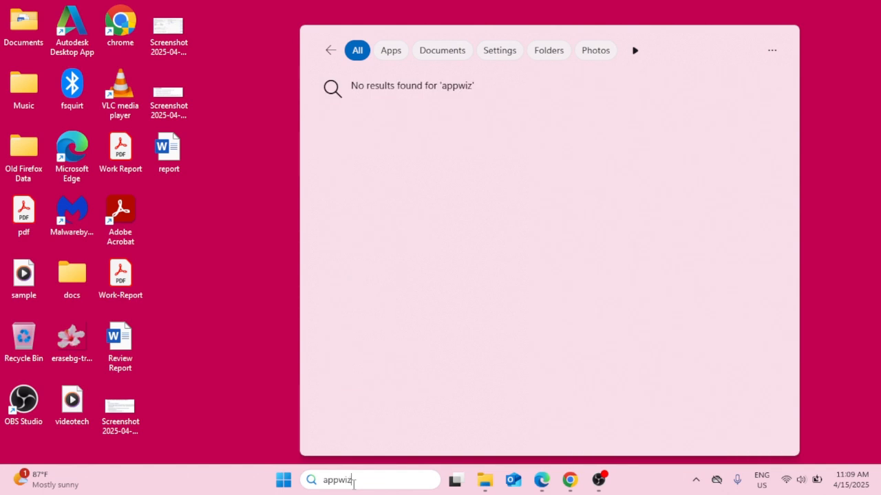
{"action": "type", "text": ".cpl"}
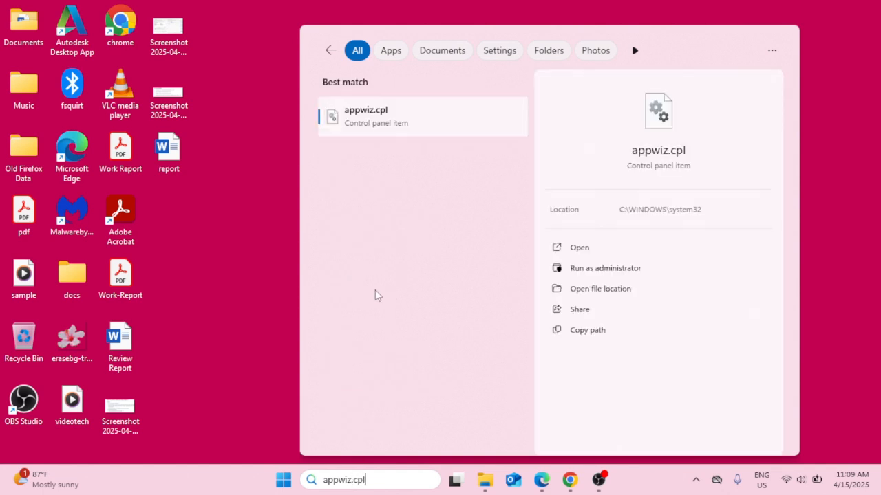
{"action": "left_click", "coordinate": [381, 114]}
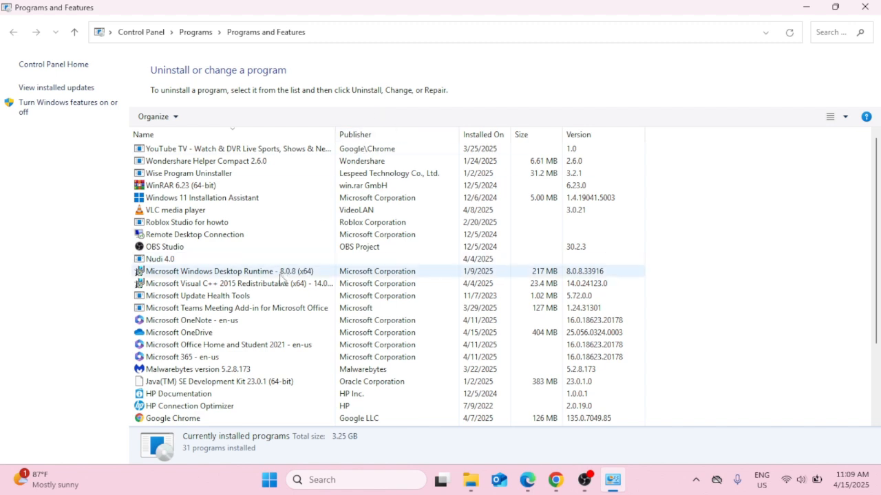
- Check the uninstall options for Nudi 4.0, Roblox Studio and VLC media player, and close Programs and Features
{"action": "left_click", "coordinate": [195, 260]}
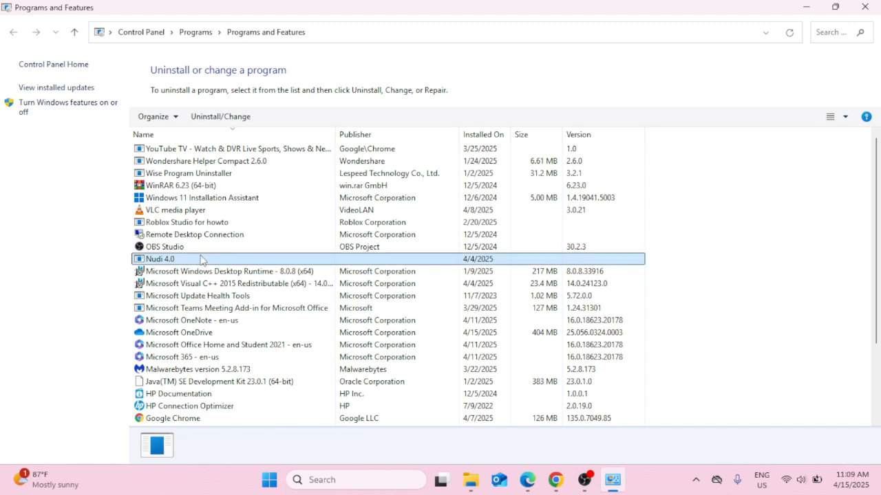
{"action": "right_click", "coordinate": [204, 260]}
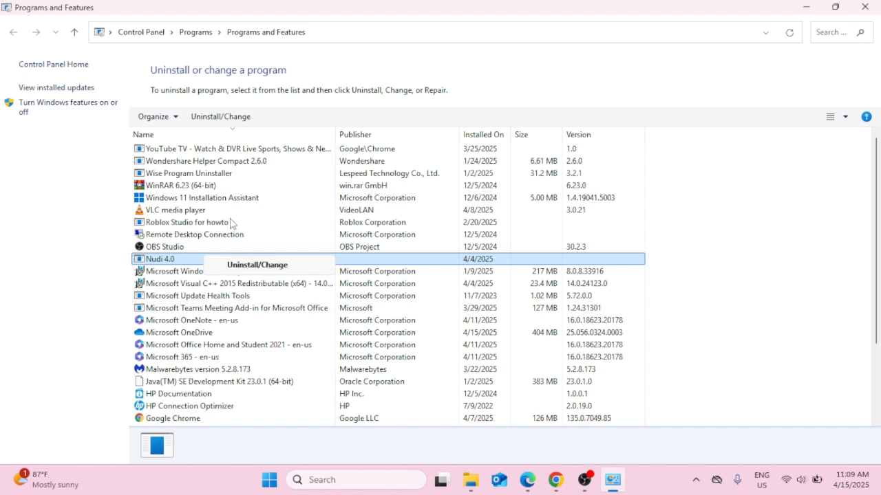
{"action": "left_click", "coordinate": [232, 224]}
{"action": "right_click", "coordinate": [232, 226]}
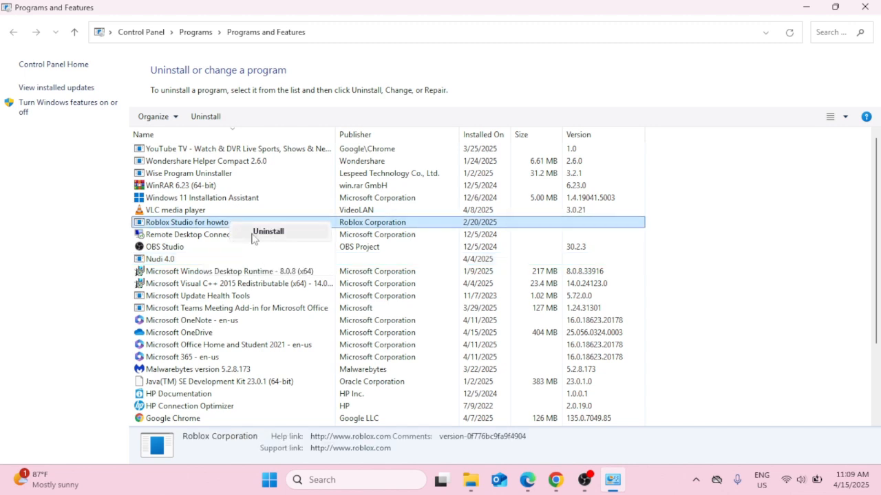
{"action": "left_click", "coordinate": [222, 197]}
{"action": "left_click", "coordinate": [220, 209]}
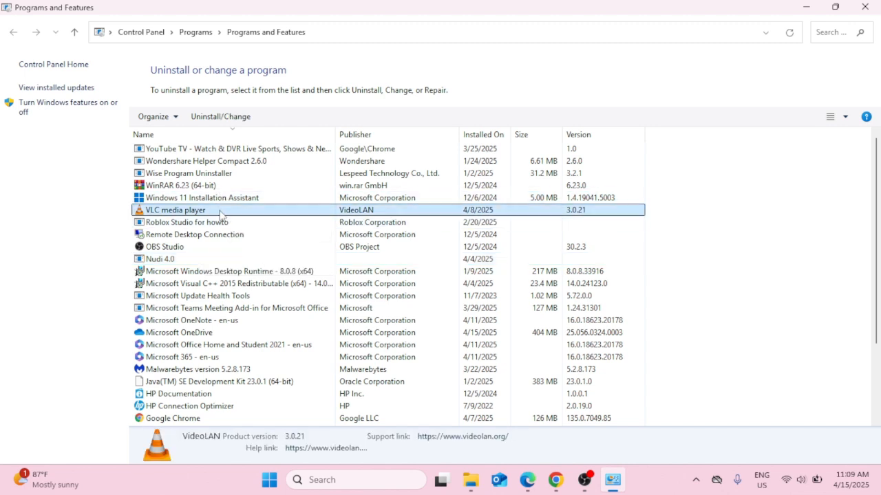
{"action": "right_click", "coordinate": [219, 210]}
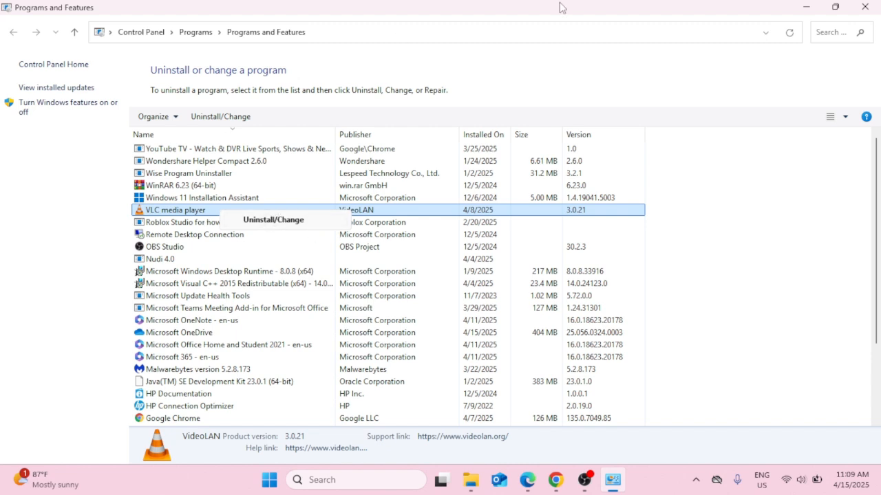
{"action": "left_click", "coordinate": [865, 6]}
{"action": "left_click", "coordinate": [865, 6]}
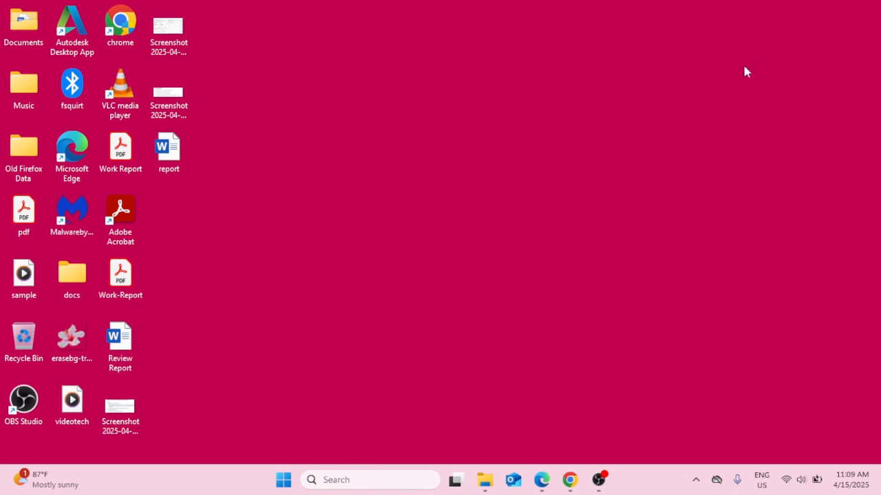
- Reopen File Explorer at This PC
{"action": "right_click", "coordinate": [285, 481]}
{"action": "left_click", "coordinate": [262, 360]}
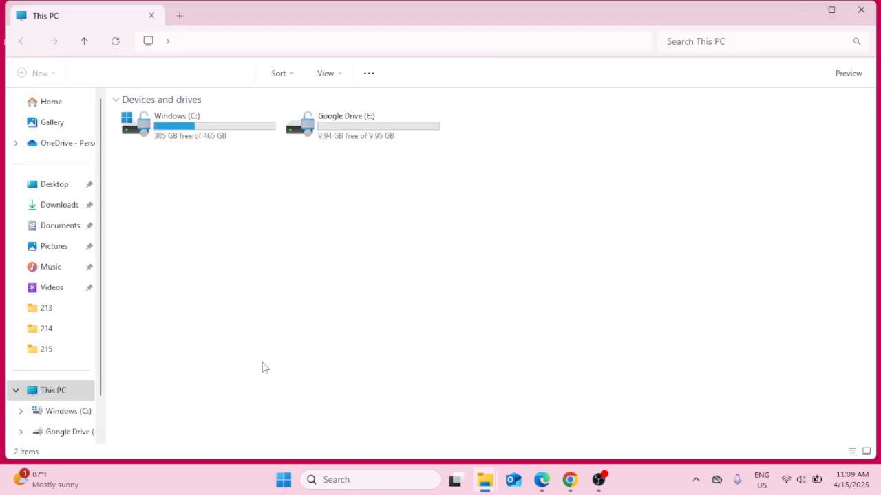
- Delete the videotech video file from the Desktop folder and close File Explorer
{"action": "left_click", "coordinate": [53, 184]}
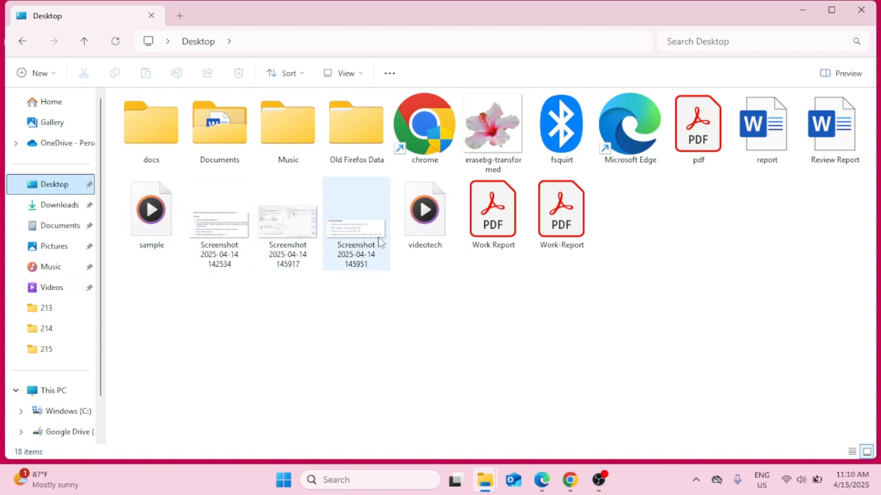
{"action": "left_click", "coordinate": [396, 221]}
{"action": "right_click", "coordinate": [397, 221]}
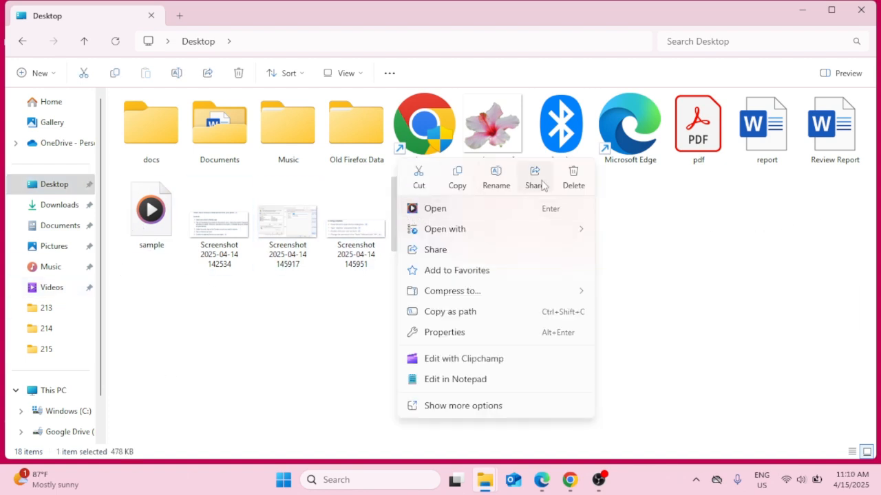
{"action": "left_click", "coordinate": [569, 177]}
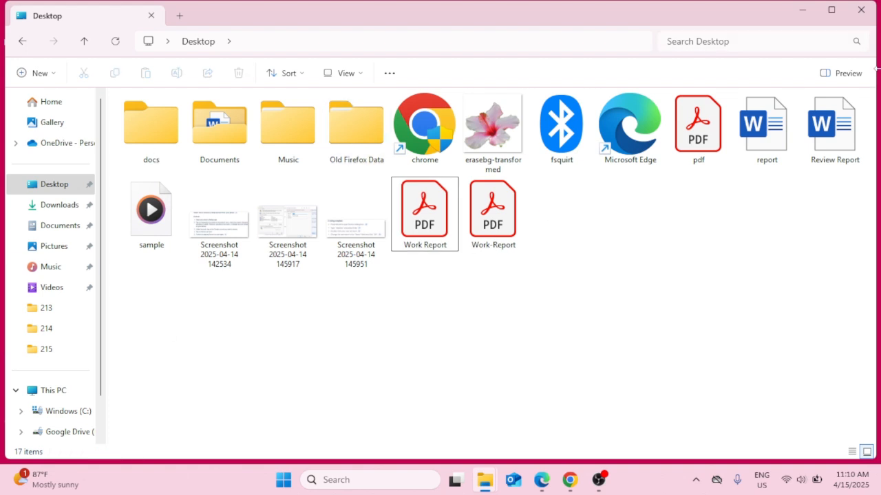
{"action": "left_click", "coordinate": [863, 12]}
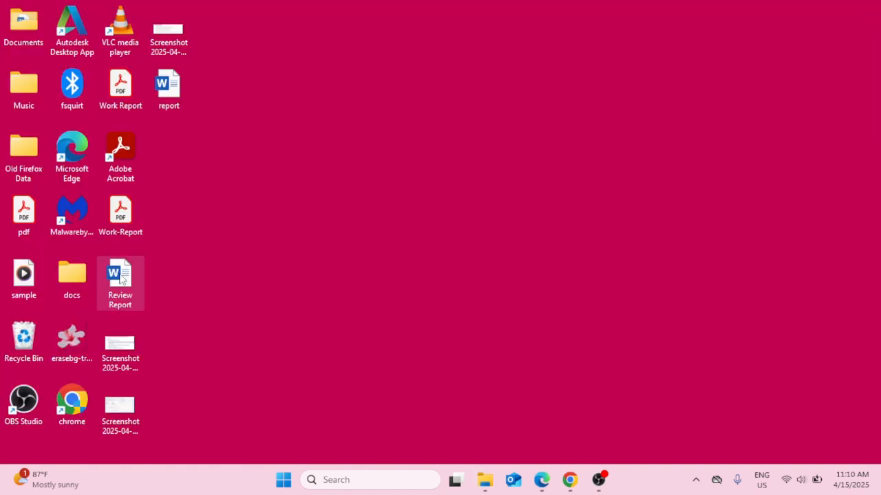
- Open the Recycle Bin, empty it permanently and close its window
{"action": "double_click", "coordinate": [24, 332]}
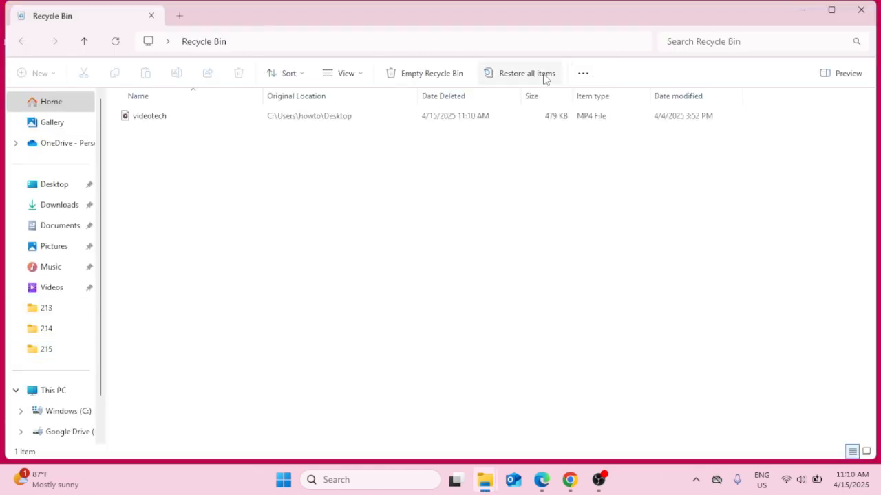
{"action": "left_click", "coordinate": [454, 76]}
{"action": "left_click", "coordinate": [502, 291]}
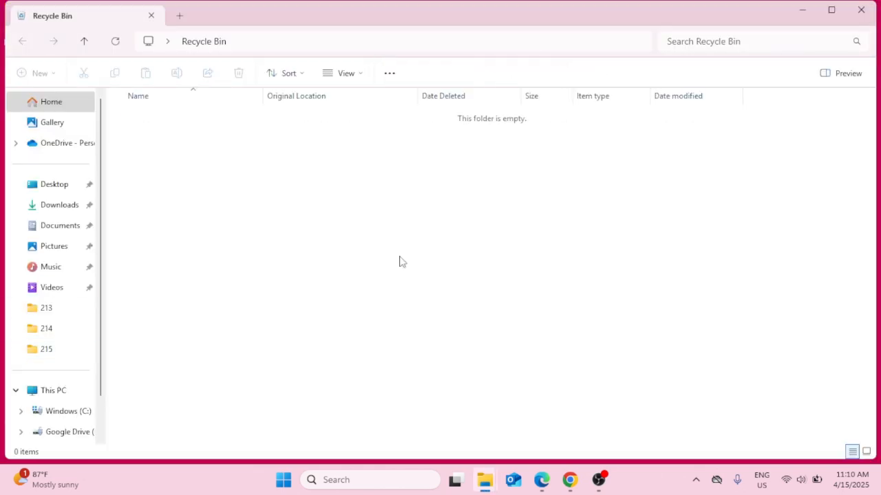
{"action": "left_click", "coordinate": [861, 9]}
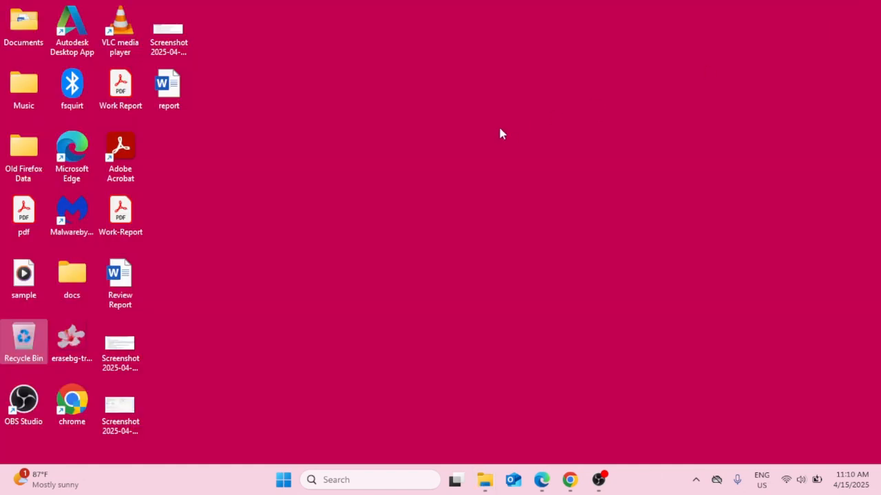